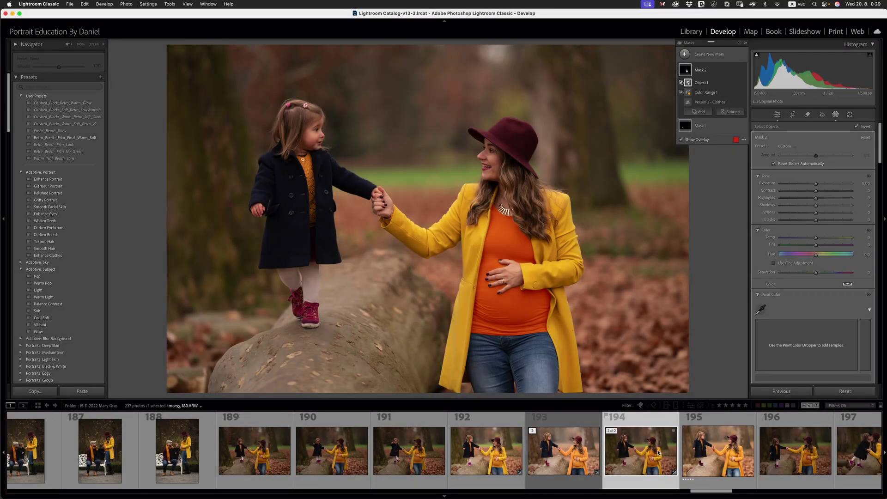
# Reset the selected photo's develop settings and raise its exposure to +0.60
pyautogui.rightClick(658, 452)
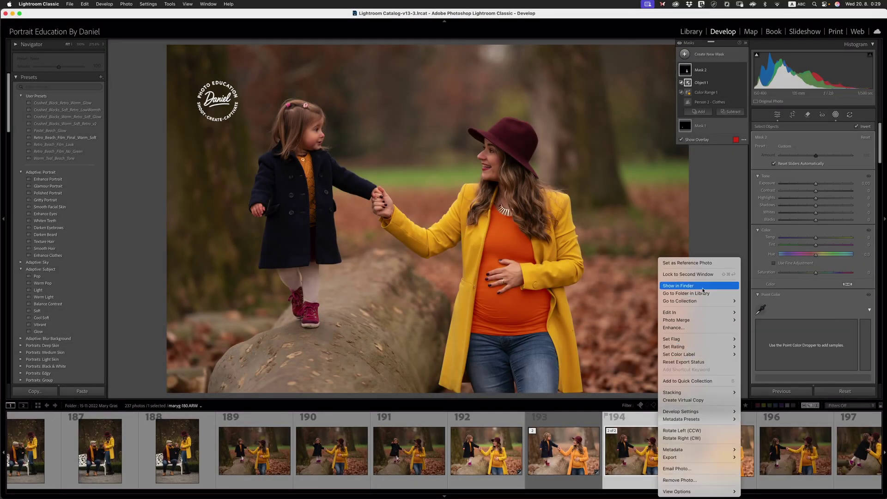
pyautogui.moveTo(698, 415)
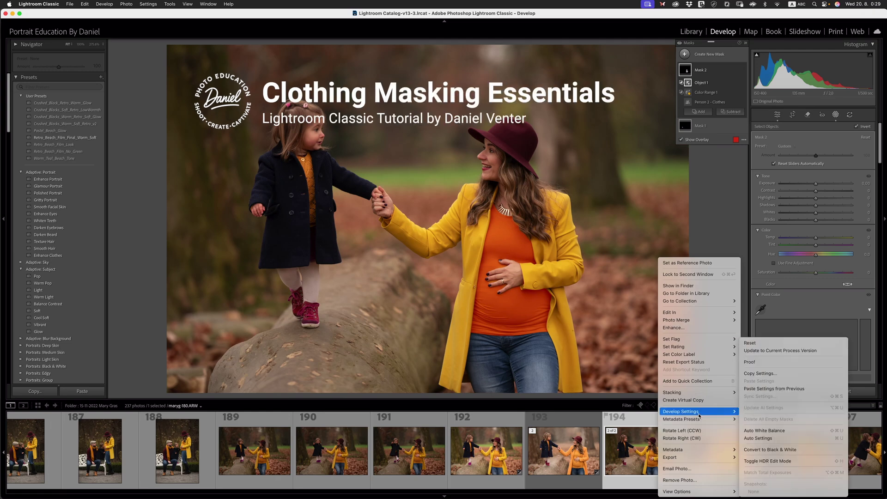
pyautogui.click(780, 344)
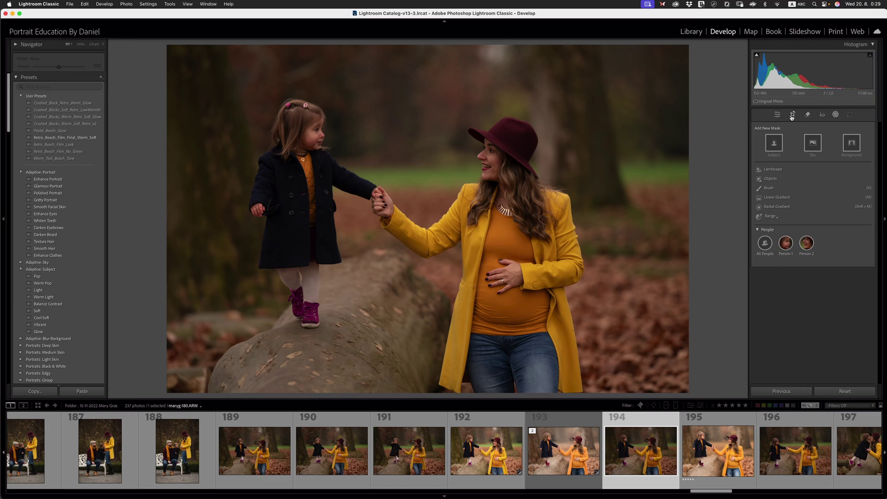
pyautogui.click(777, 115)
pyautogui.moveTo(816, 197); pyautogui.dragTo(820, 201)
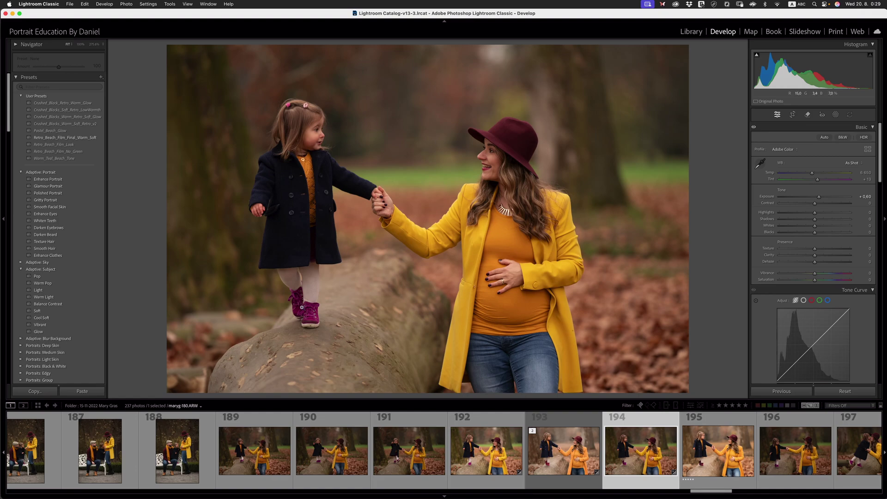
# Inspect the girl's purple boots up close and compare their colour with the woman's hat
pyautogui.click(302, 309)
pyautogui.click(303, 309)
pyautogui.click(302, 311)
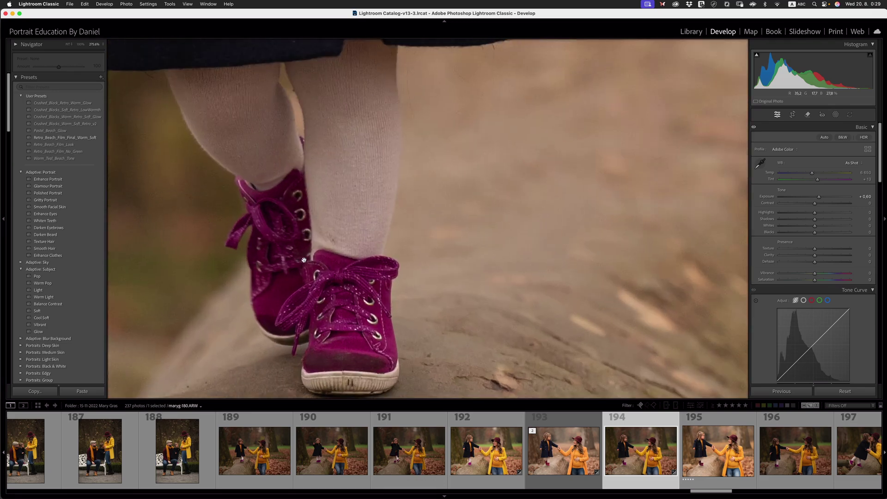
pyautogui.click(336, 308)
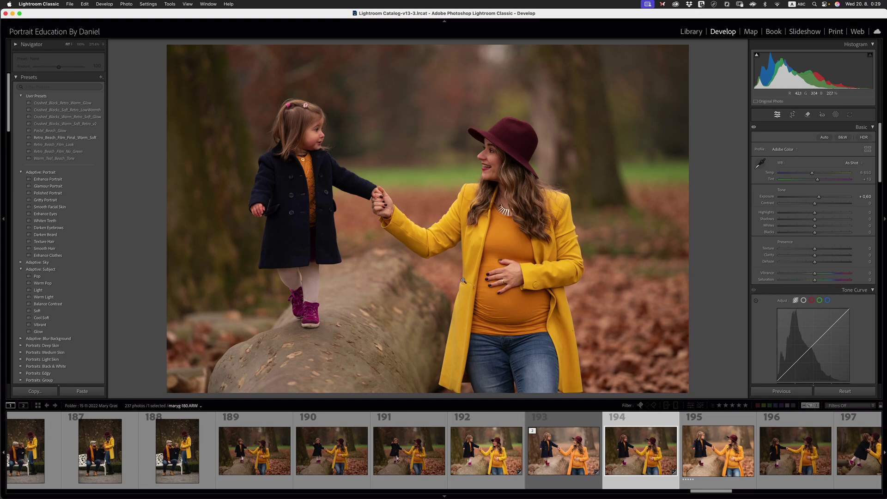
pyautogui.click(508, 128)
pyautogui.click(513, 129)
pyautogui.rightClick(381, 264)
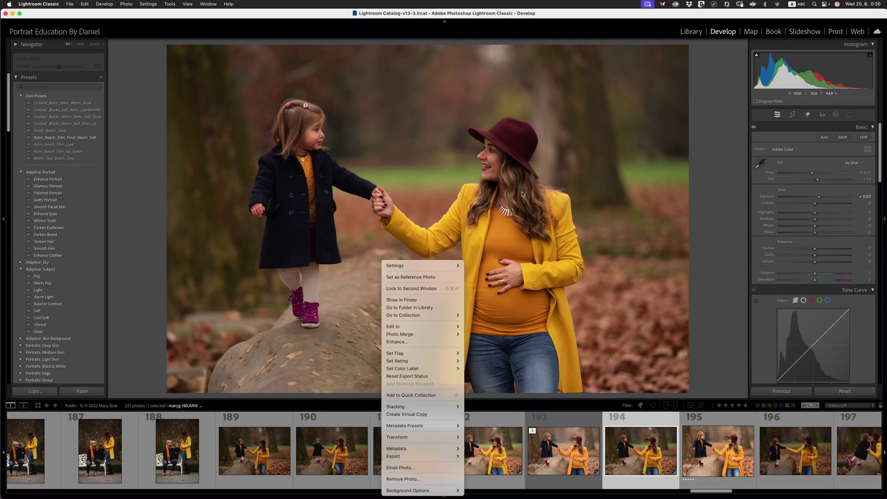
pyautogui.click(479, 199)
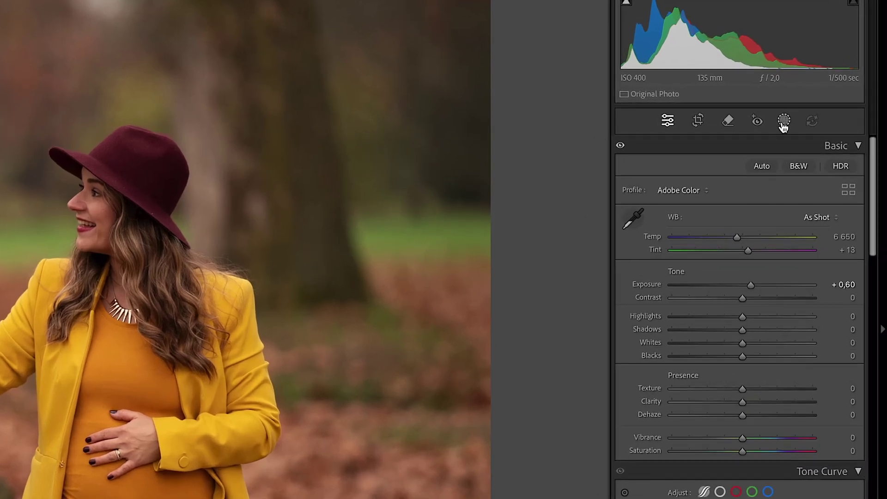
# Create a people mask for Person 1, the girl, that covers only her clothes
pyautogui.click(784, 123)
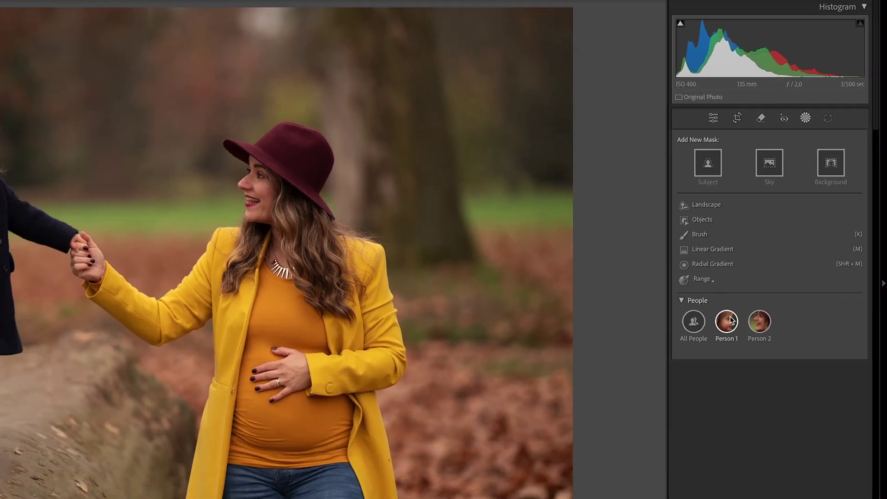
pyautogui.moveTo(730, 321)
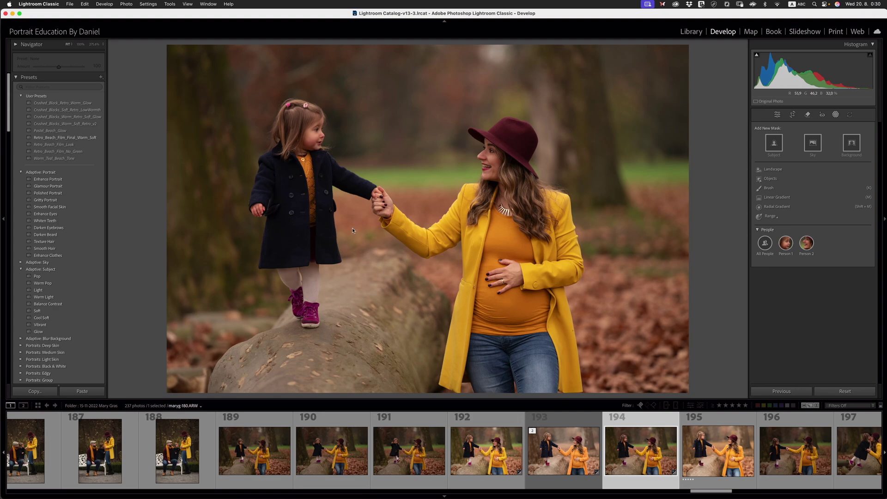
pyautogui.click(791, 247)
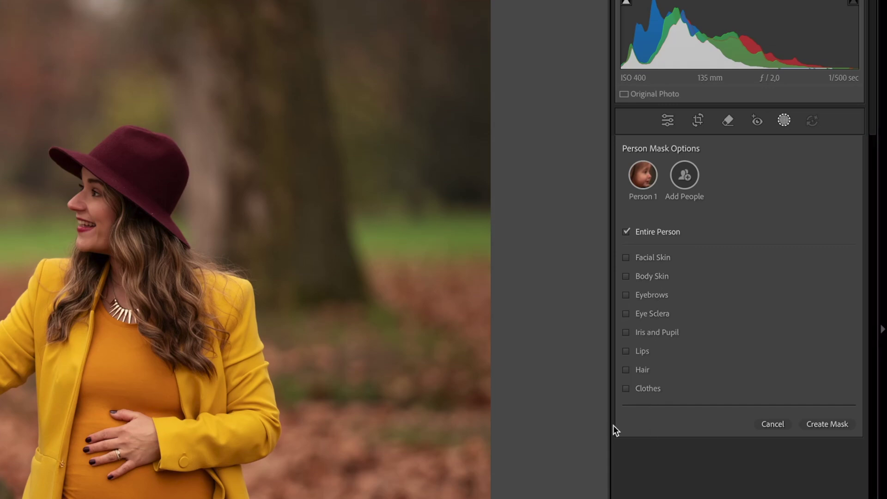
pyautogui.click(644, 391)
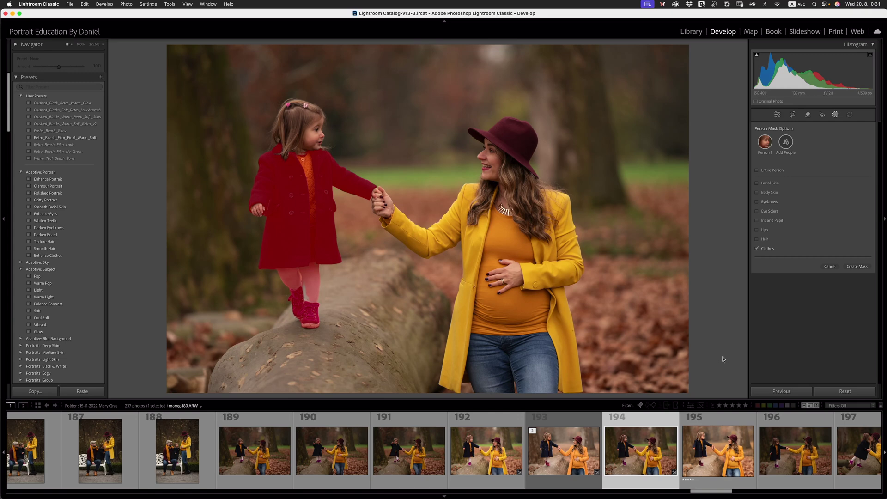
pyautogui.click(859, 266)
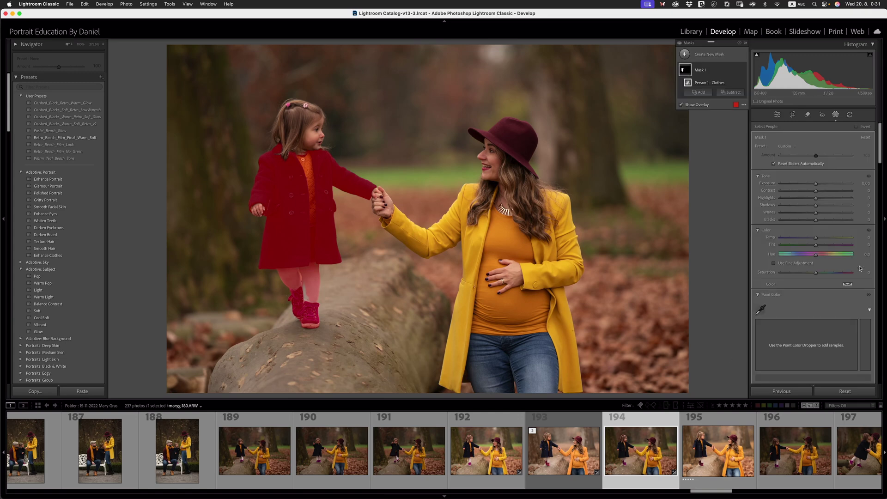
# Intersect the girl's clothes mask with an object selection brushed over both boots and check the mask overlay
pyautogui.moveTo(710, 84)
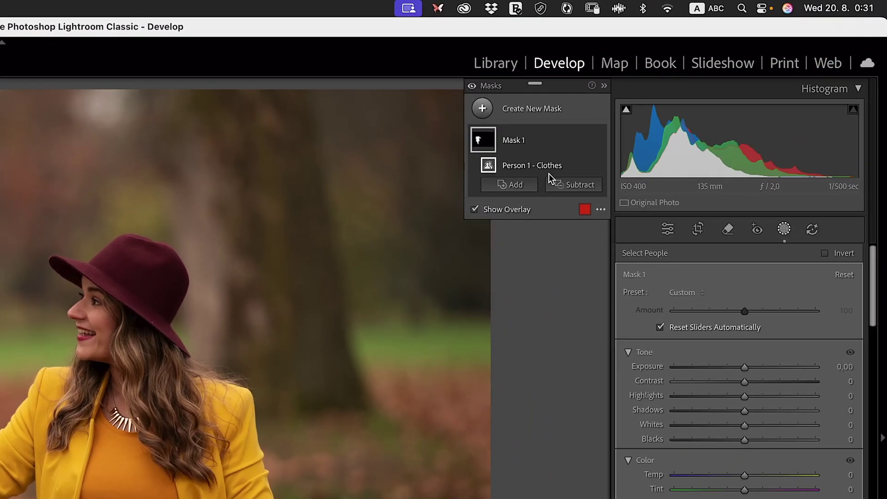
pyautogui.moveTo(558, 172)
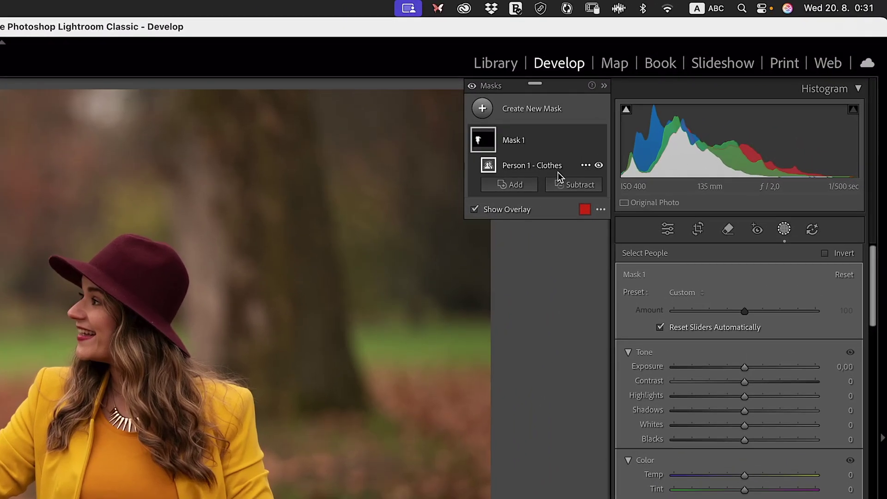
pyautogui.click(586, 166)
pyautogui.moveTo(628, 239)
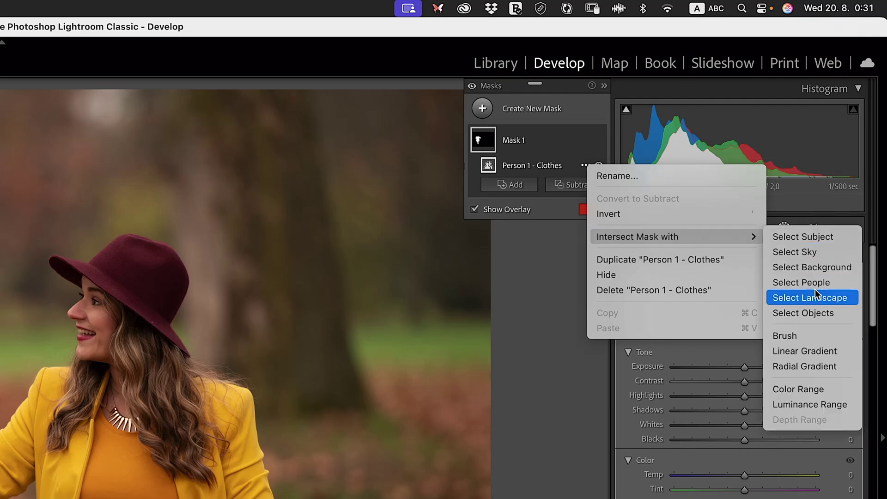
pyautogui.click(799, 314)
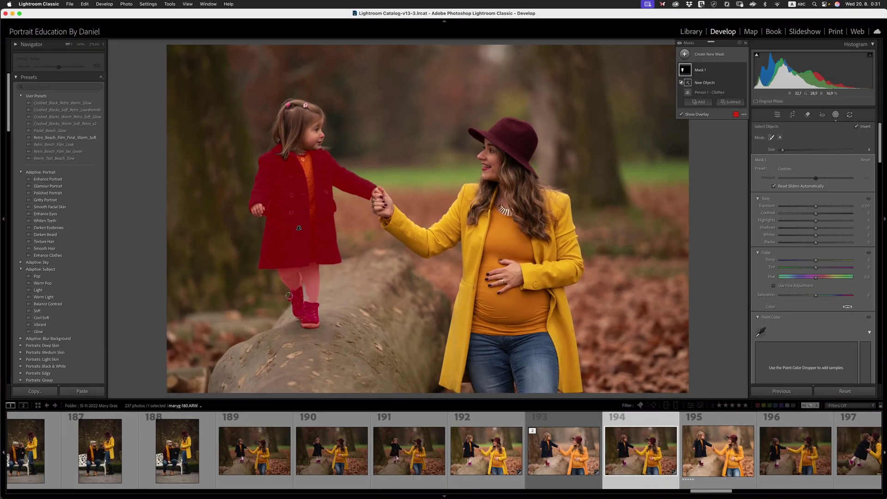
pyautogui.moveTo(290, 292)
pyautogui.mouseDown()
pyautogui.moveTo(299, 314)
pyautogui.moveTo(300, 288)
pyautogui.moveTo(297, 305)
pyautogui.moveTo(319, 303)
pyautogui.moveTo(315, 324)
pyautogui.moveTo(304, 325)
pyautogui.moveTo(312, 319)
pyautogui.moveTo(303, 308)
pyautogui.moveTo(314, 323)
pyautogui.mouseUp()
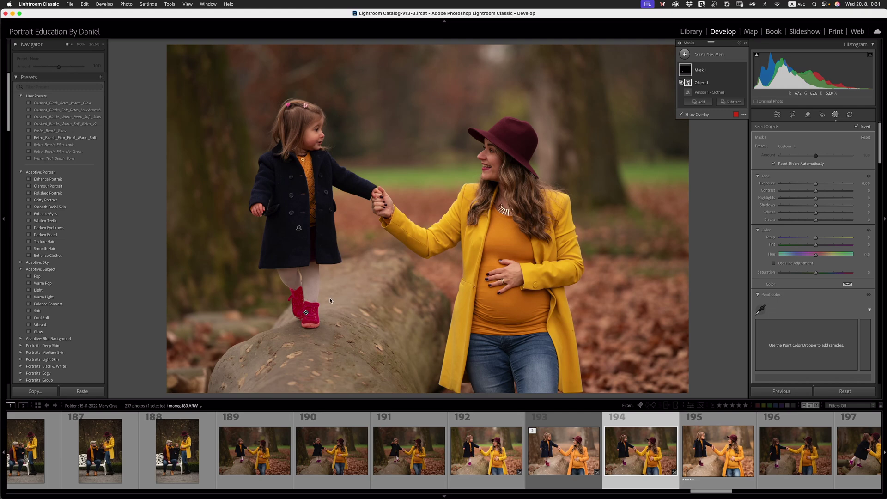
pyautogui.click(697, 115)
pyautogui.click(697, 115)
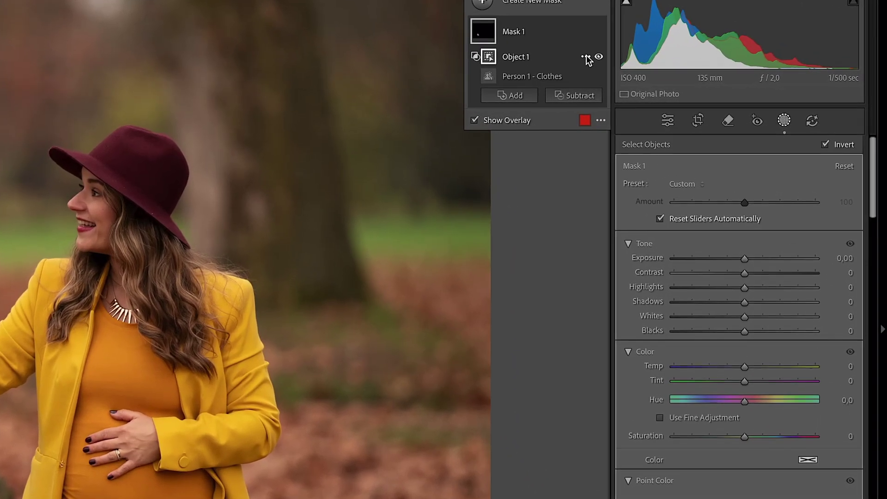
# Intersect the boots mask with a colour range sampled from the purple leather and set the mask's hue to 25.7
pyautogui.click(736, 85)
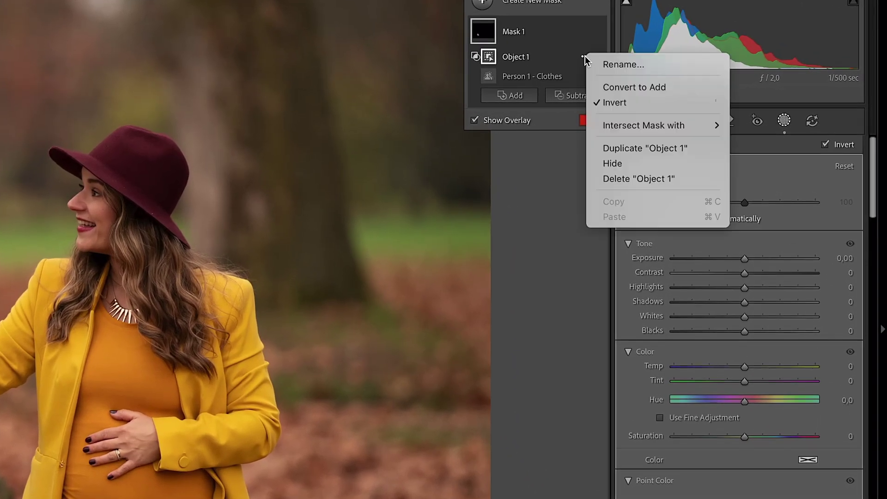
pyautogui.moveTo(640, 126)
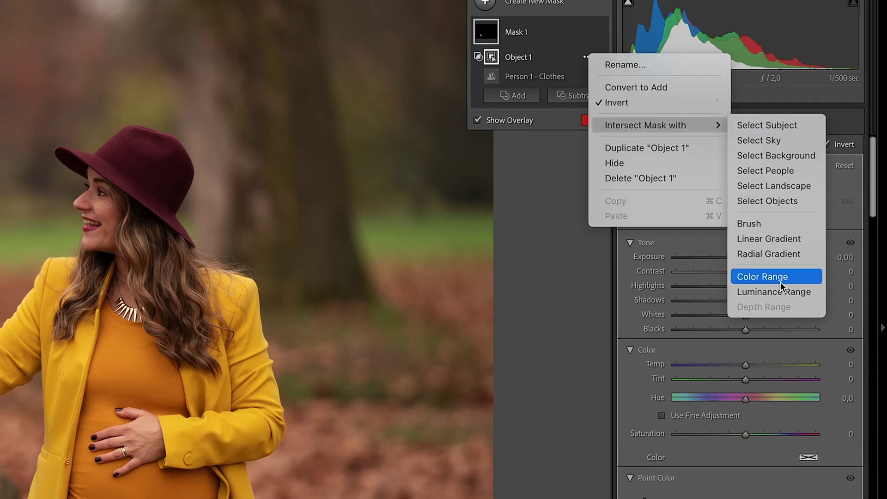
pyautogui.click(780, 281)
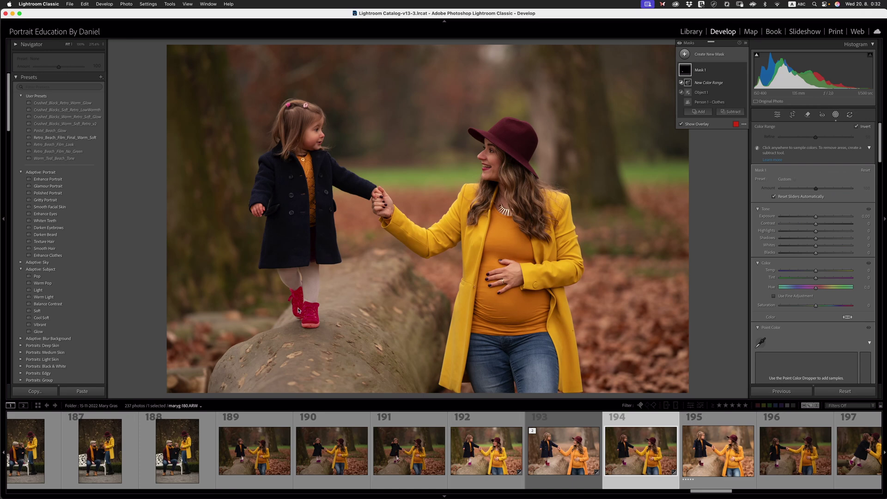
pyautogui.moveTo(298, 310); pyautogui.dragTo(316, 318)
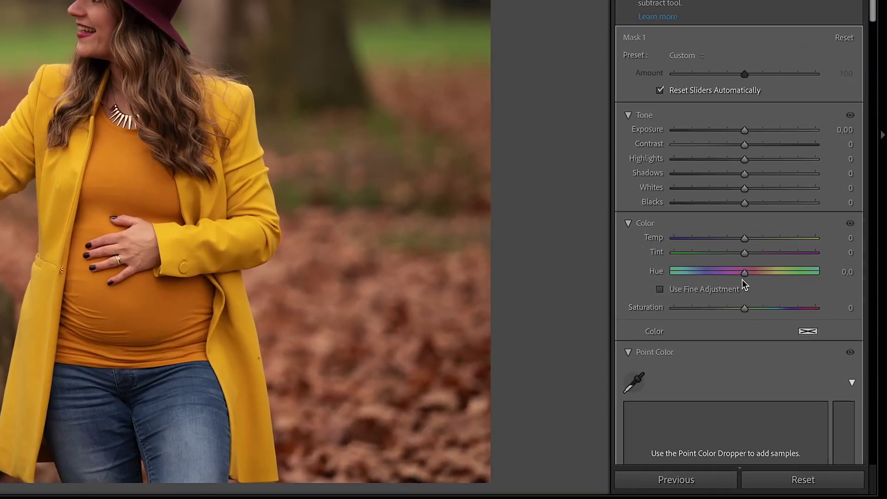
pyautogui.moveTo(745, 275); pyautogui.dragTo(754, 279)
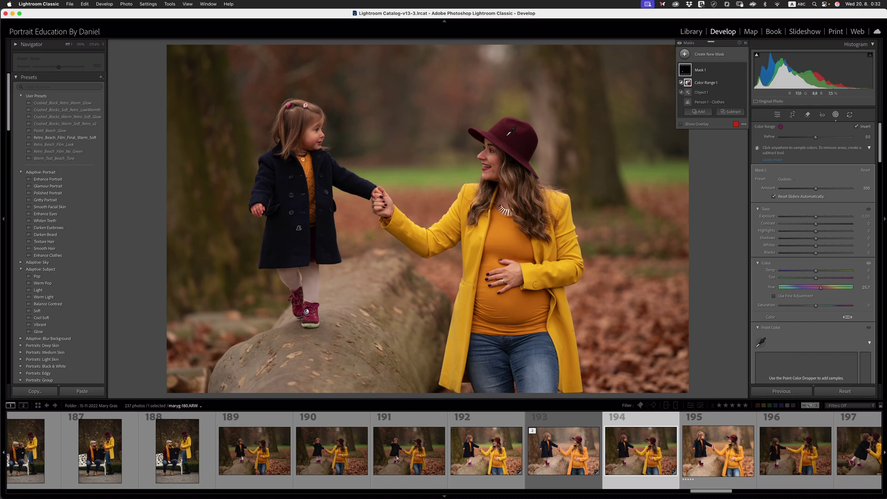
pyautogui.click(816, 306)
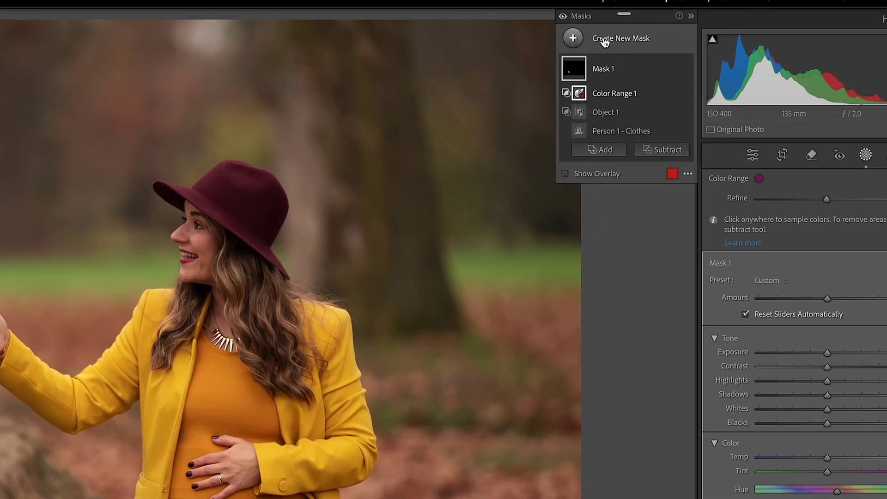
# Create a second people mask for Person 2, the woman, that covers only her clothes
pyautogui.click(607, 40)
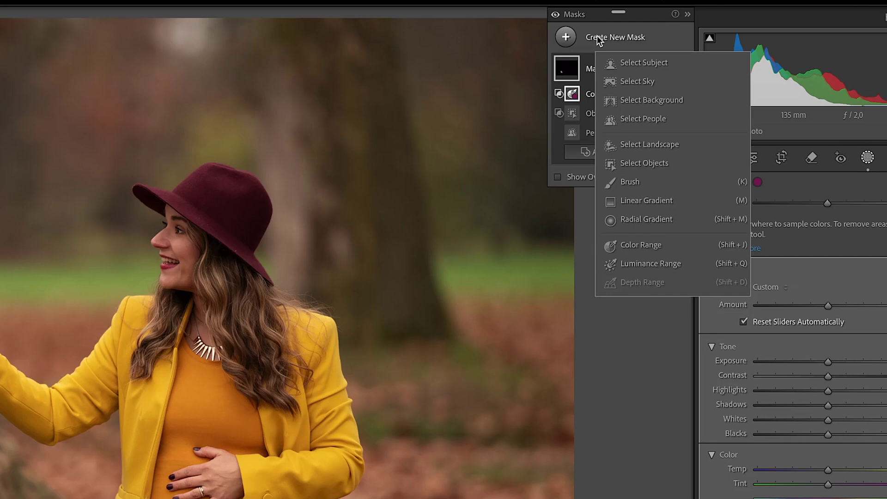
pyautogui.click(633, 120)
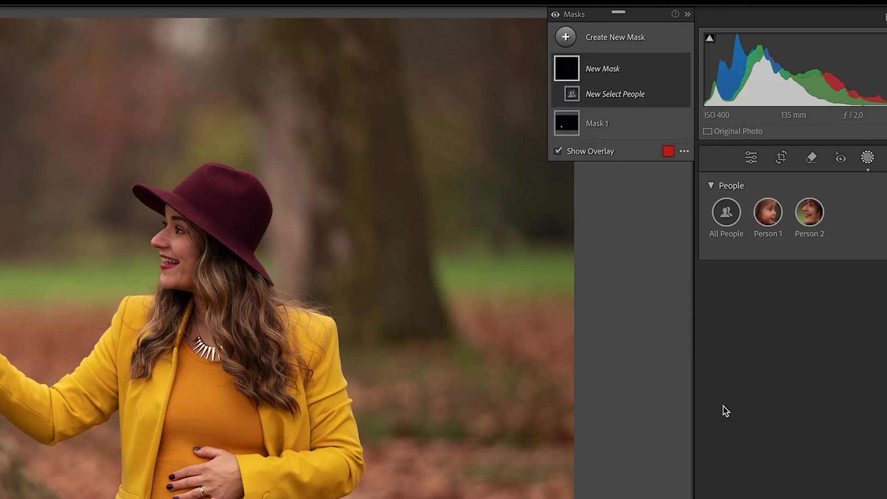
pyautogui.click(821, 209)
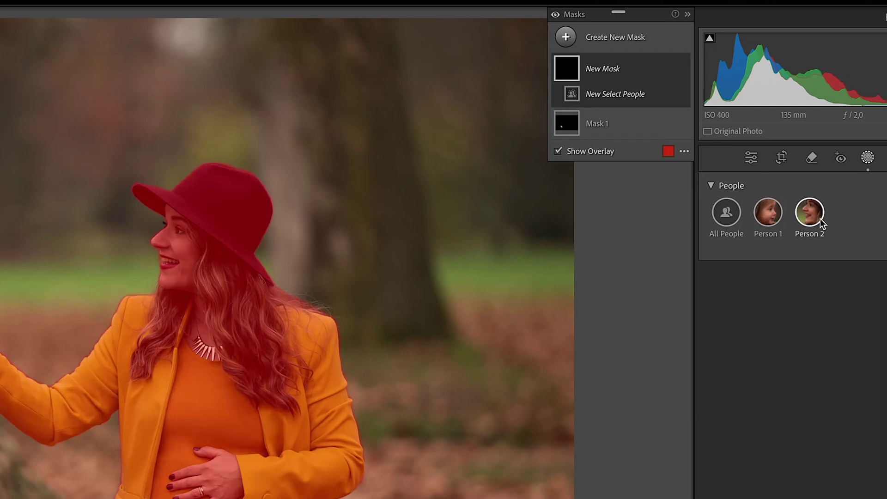
pyautogui.click(809, 216)
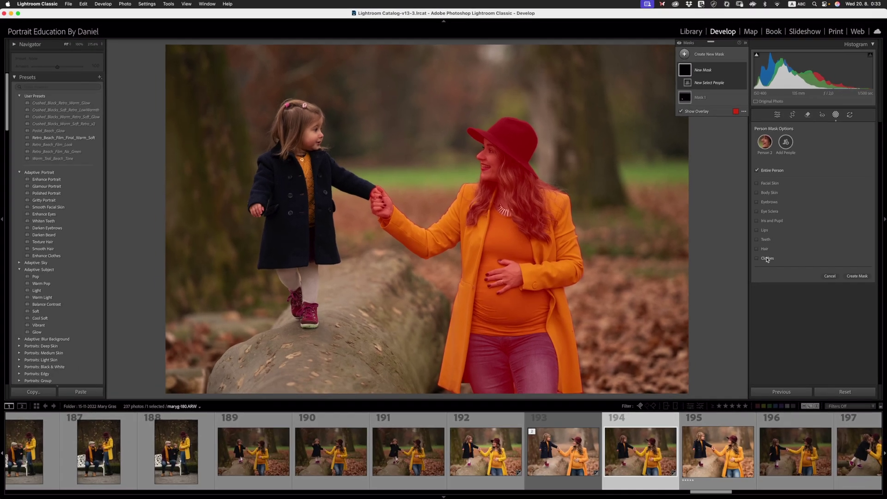
pyautogui.click(767, 259)
pyautogui.click(857, 276)
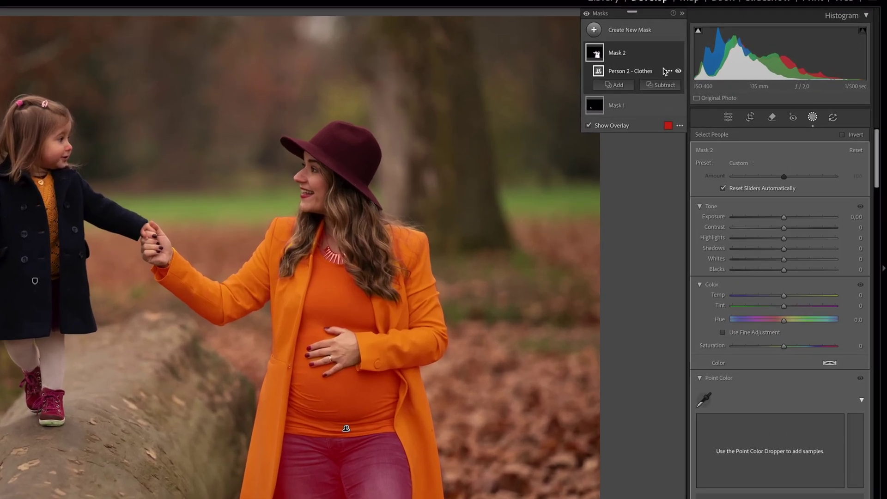
# Intersect the woman's clothes mask with a colour range sampled from her yellow coat sleeve, with Refine set to 1
pyautogui.moveTo(736, 84)
pyautogui.click(601, 60)
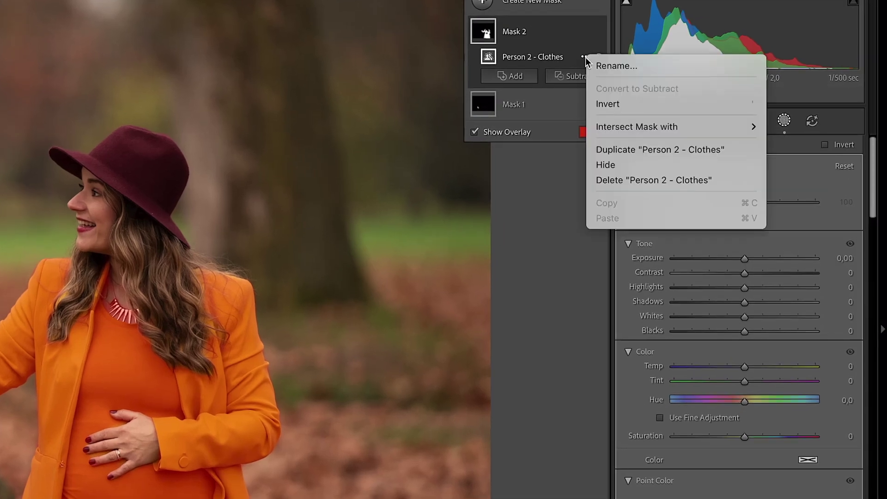
pyautogui.moveTo(629, 126)
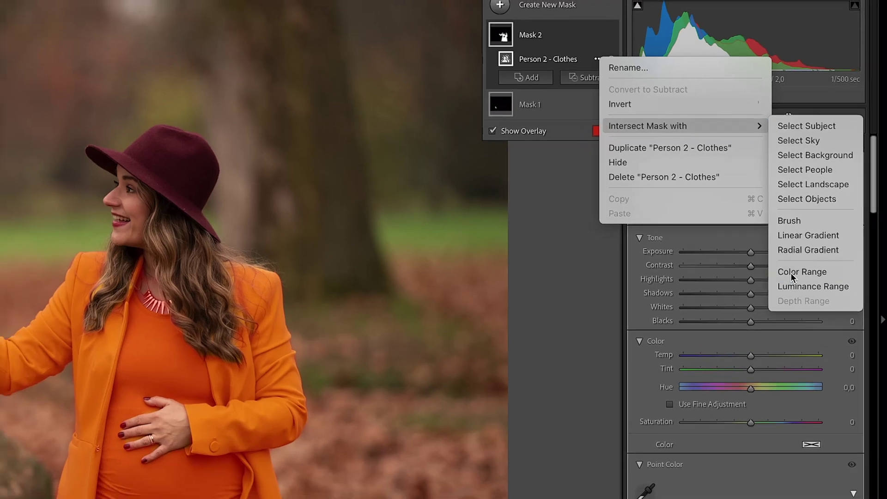
pyautogui.click(785, 281)
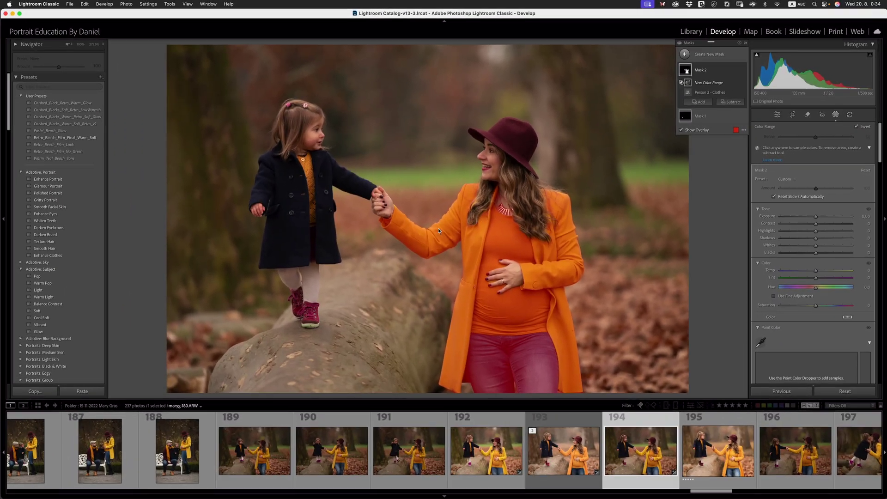
pyautogui.moveTo(440, 220); pyautogui.dragTo(465, 238)
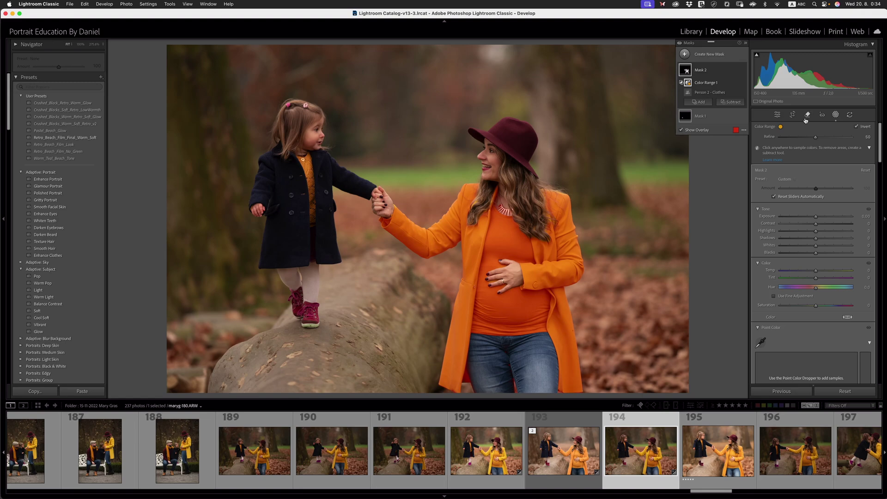
pyautogui.moveTo(822, 134); pyautogui.dragTo(682, 122)
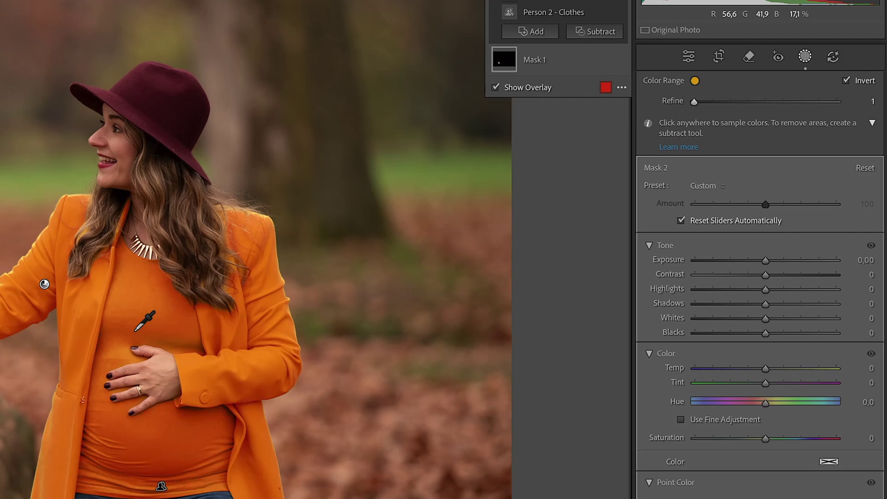
# Set the coat colour range's Refine to 50 and subtract an object selection brushed over the woman's orange shirt from the mask
pyautogui.moveTo(694, 102); pyautogui.dragTo(764, 104)
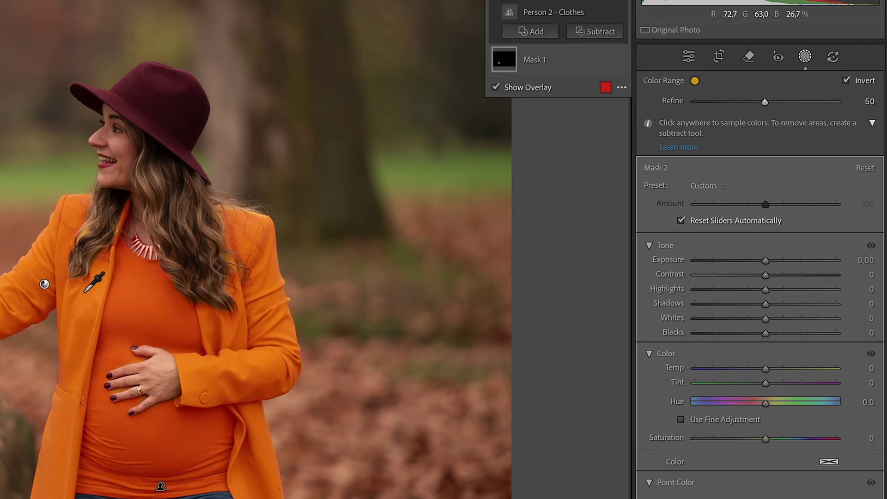
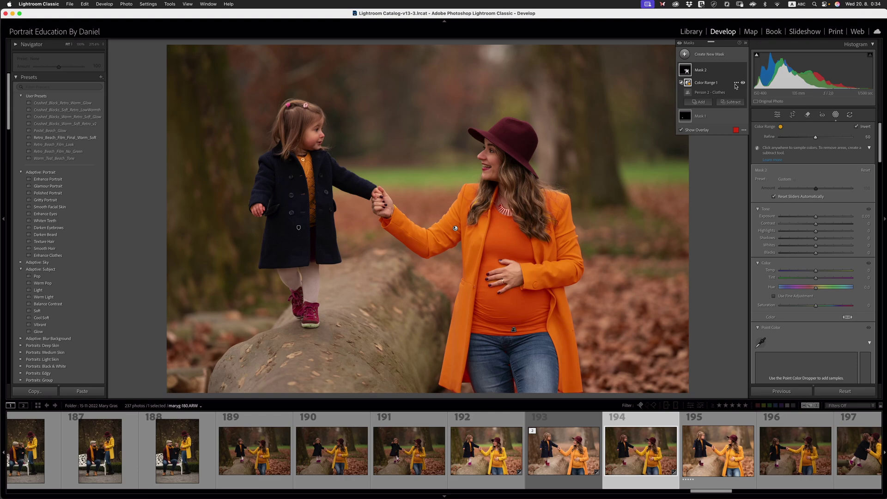
pyautogui.click(735, 84)
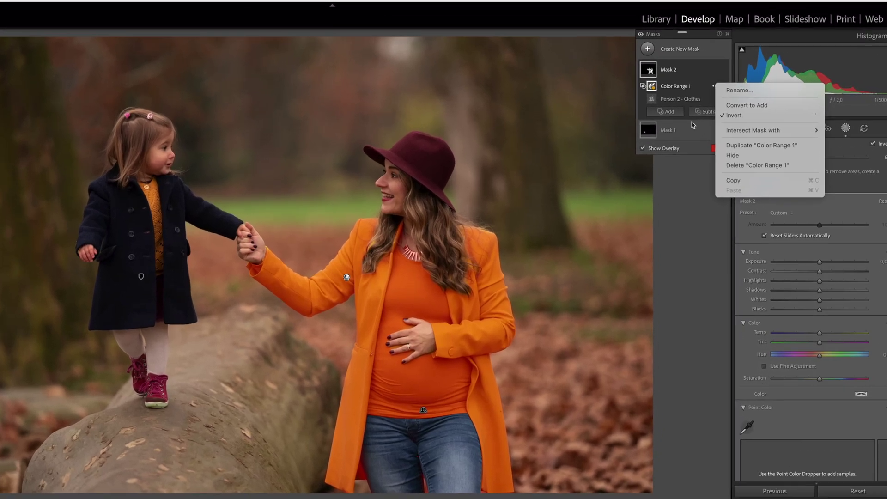
pyautogui.click(692, 125)
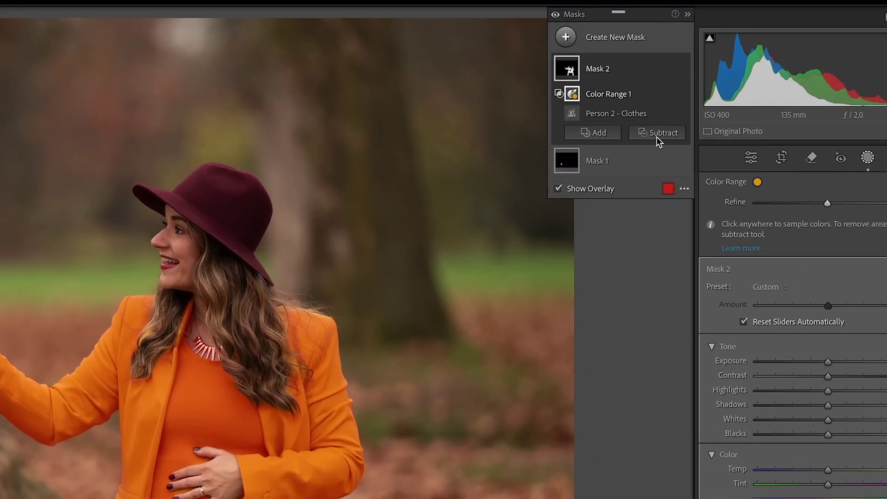
pyautogui.click(658, 139)
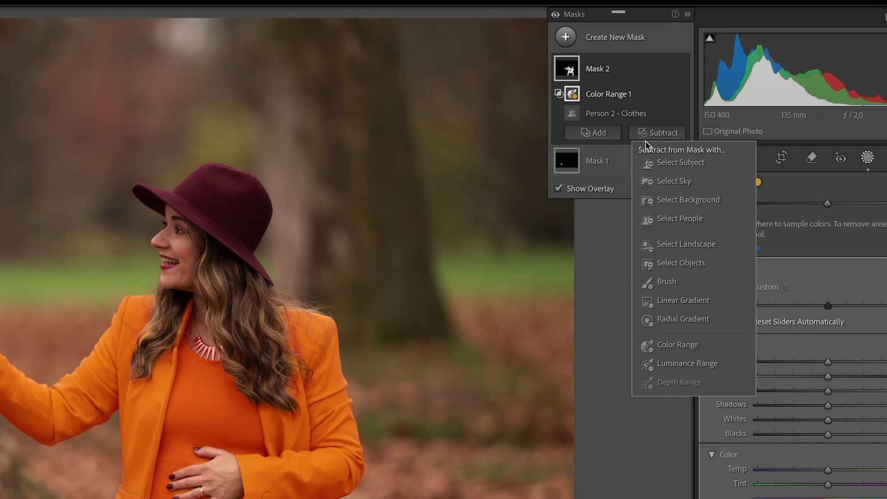
pyautogui.click(681, 263)
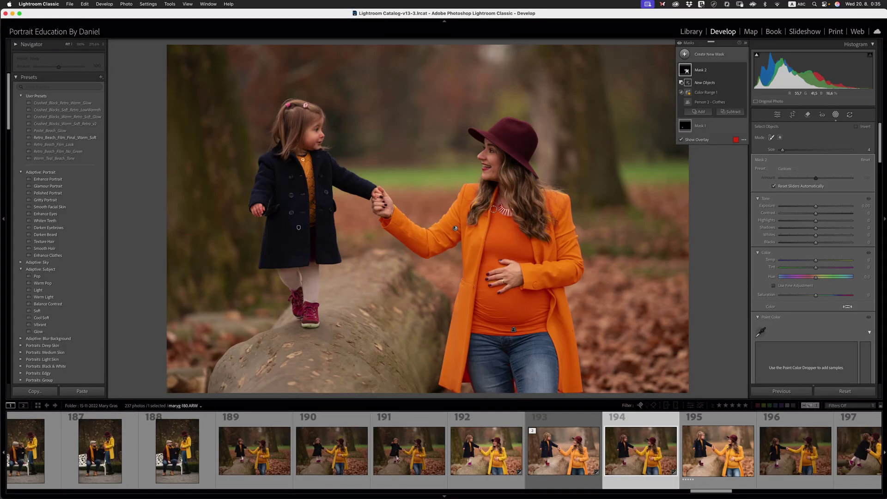
pyautogui.moveTo(493, 209)
pyautogui.mouseDown()
pyautogui.moveTo(475, 335)
pyautogui.moveTo(545, 332)
pyautogui.moveTo(550, 292)
pyautogui.moveTo(520, 286)
pyautogui.moveTo(497, 296)
pyautogui.moveTo(505, 283)
pyautogui.moveTo(486, 281)
pyautogui.moveTo(505, 264)
pyautogui.moveTo(498, 260)
pyautogui.moveTo(535, 264)
pyautogui.moveTo(523, 230)
pyautogui.moveTo(495, 209)
pyautogui.moveTo(498, 189)
pyautogui.moveTo(513, 218)
pyautogui.mouseUp()
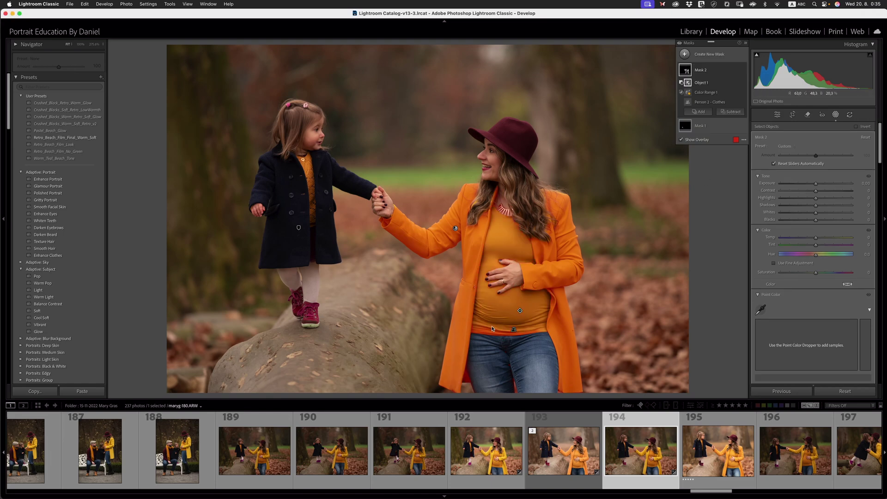
# Subtract a second object selection brushed over the shirt's lower hem and compare the image with and without the mask overlay
pyautogui.click(729, 112)
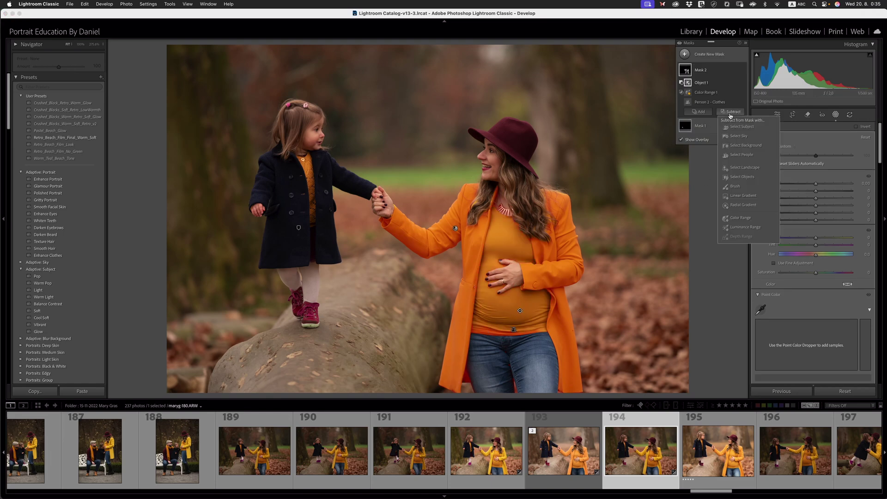
pyautogui.click(742, 177)
pyautogui.moveTo(470, 338)
pyautogui.mouseDown()
pyautogui.moveTo(476, 326)
pyautogui.moveTo(489, 337)
pyautogui.moveTo(536, 330)
pyautogui.moveTo(477, 329)
pyautogui.mouseUp()
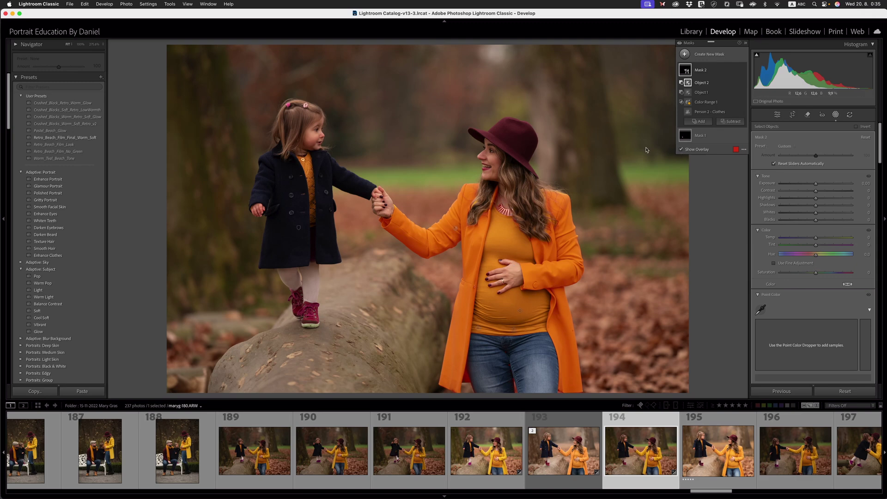
pyautogui.click(682, 149)
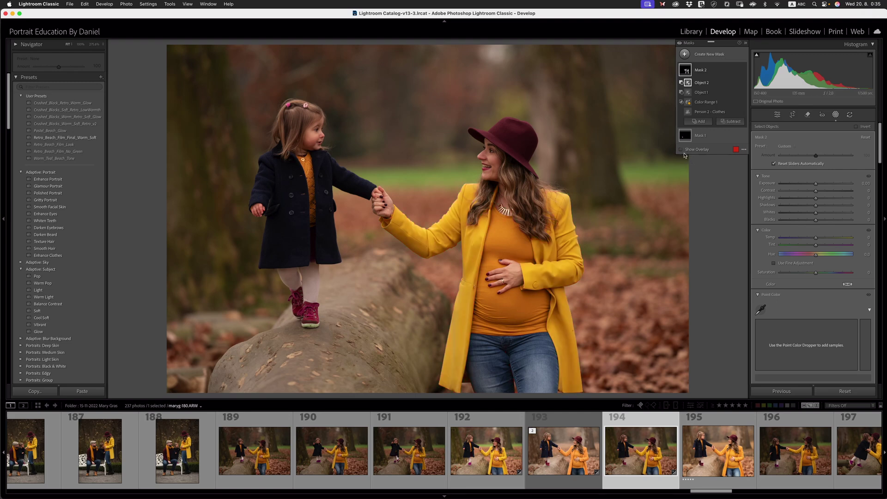
pyautogui.click(681, 151)
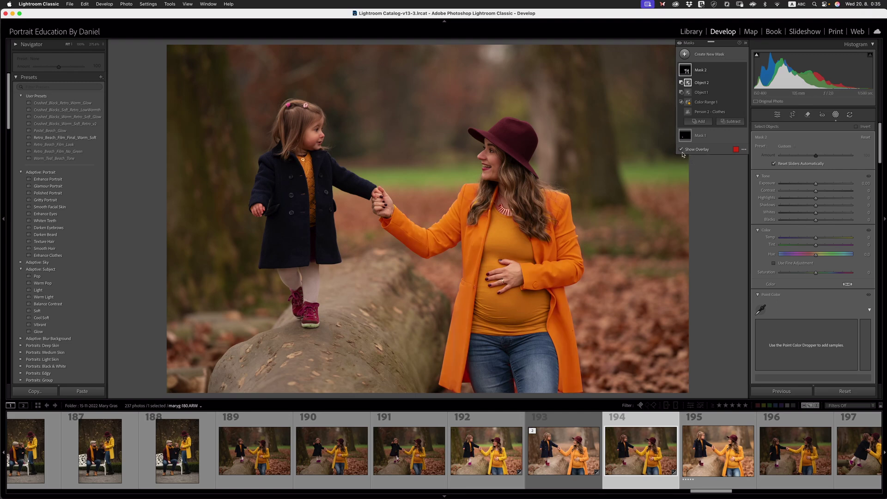
pyautogui.click(681, 150)
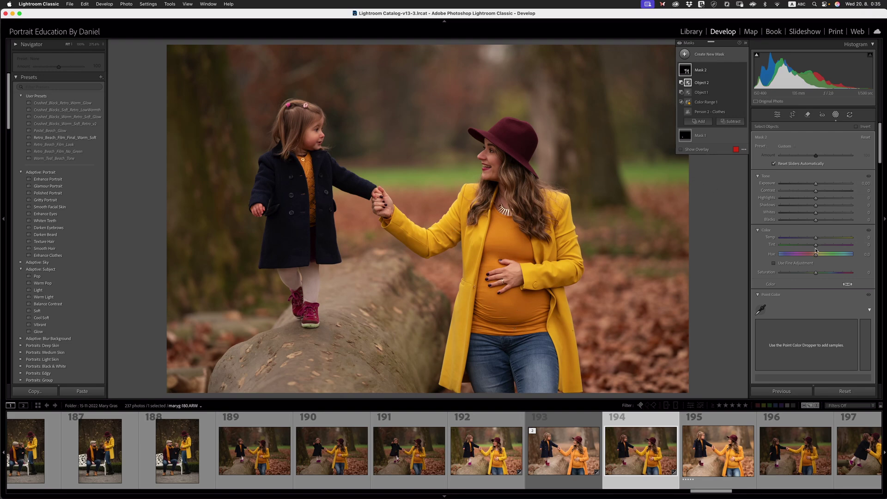
# Set the woman's coat mask to hue -7.9 and exposure -0.22
pyautogui.moveTo(815, 254); pyautogui.dragTo(813, 256)
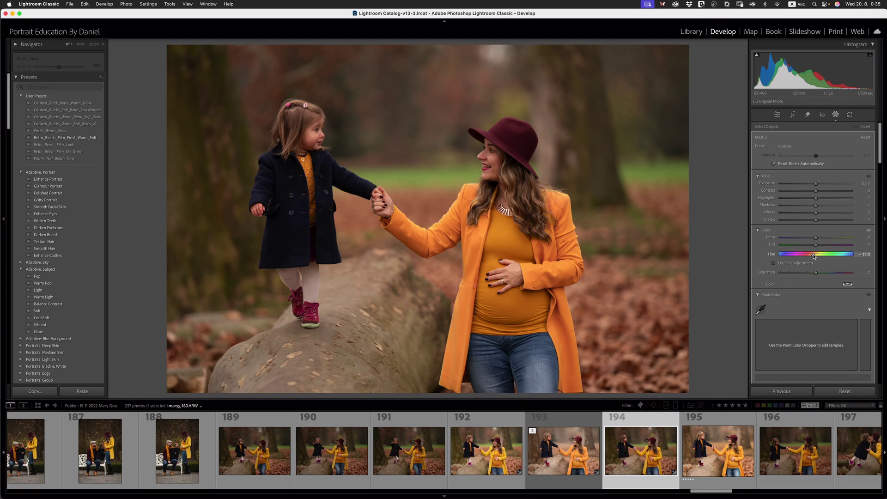
pyautogui.moveTo(814, 256); pyautogui.dragTo(815, 255)
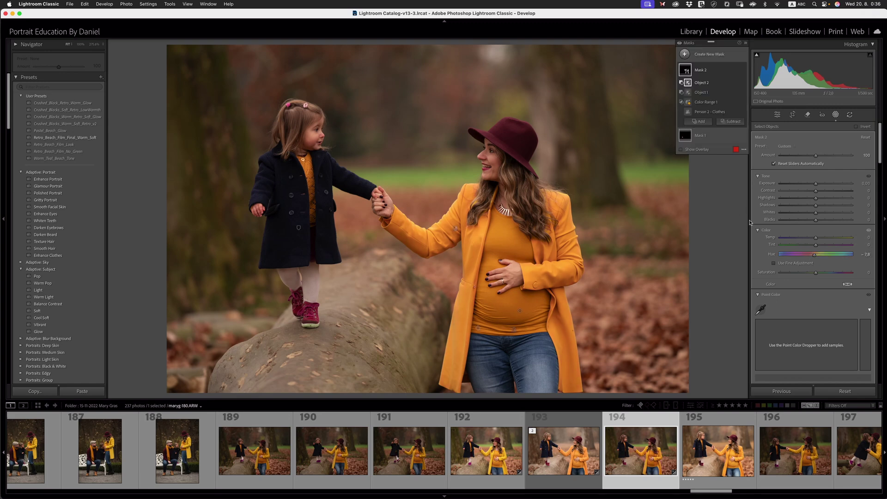
pyautogui.moveTo(816, 183); pyautogui.dragTo(817, 183)
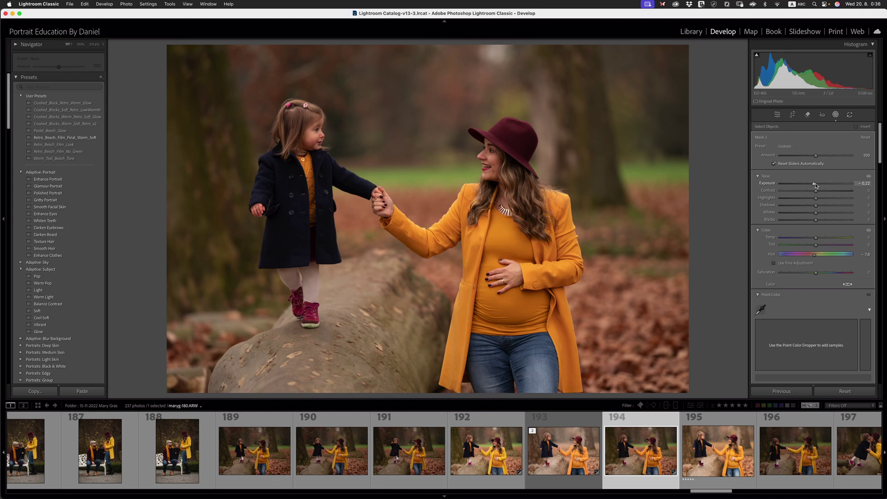
pyautogui.moveTo(815, 186); pyautogui.dragTo(815, 186)
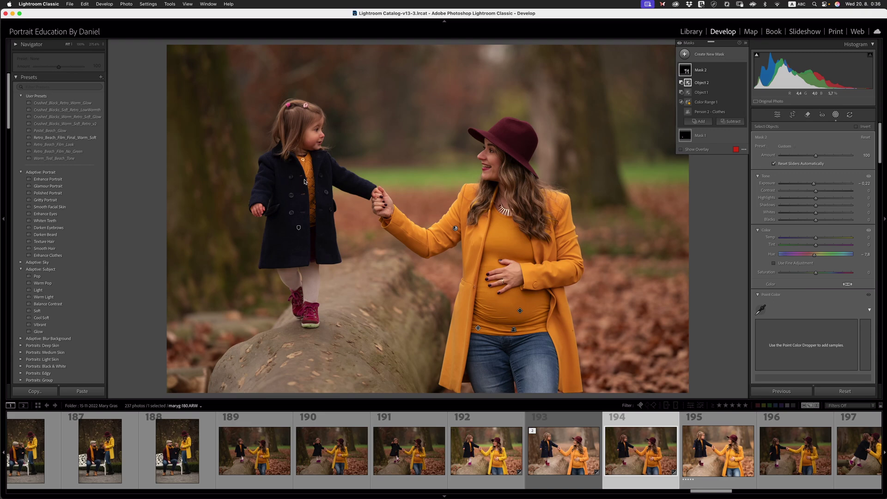
# Create a third people mask for Person 1, the girl, that covers only her clothes
pyautogui.click(715, 55)
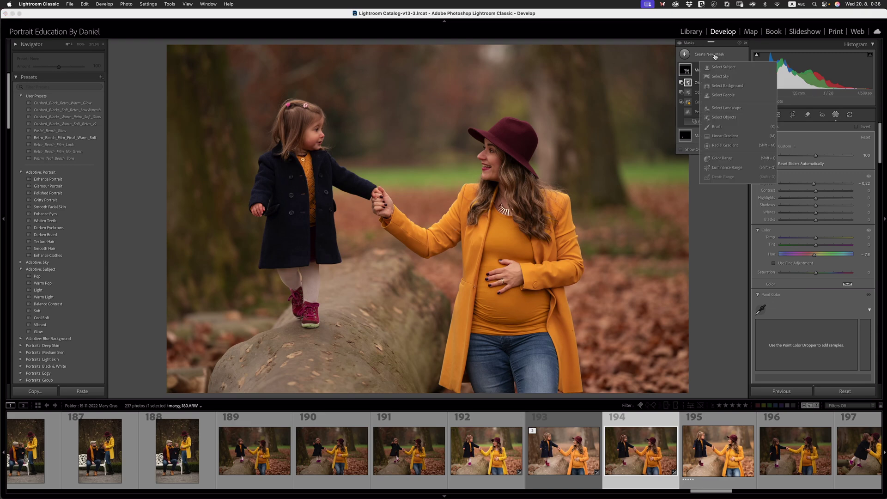
pyautogui.click(723, 94)
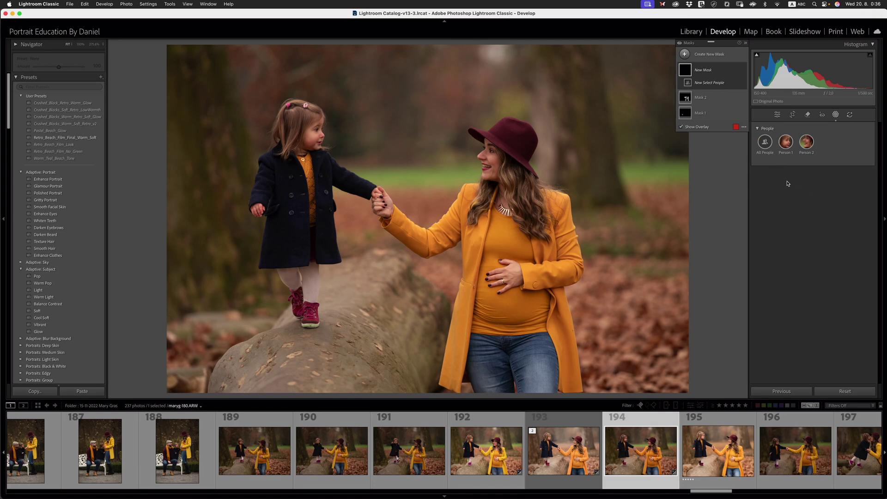
pyautogui.click(789, 142)
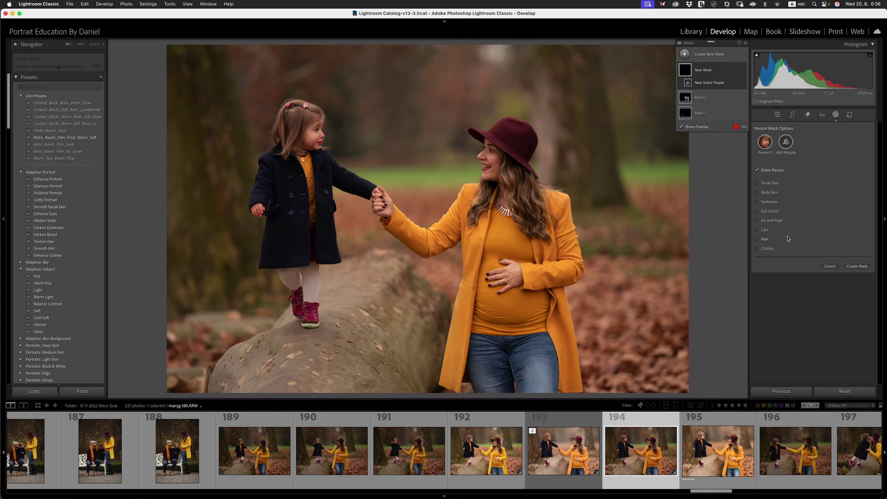
pyautogui.click(767, 249)
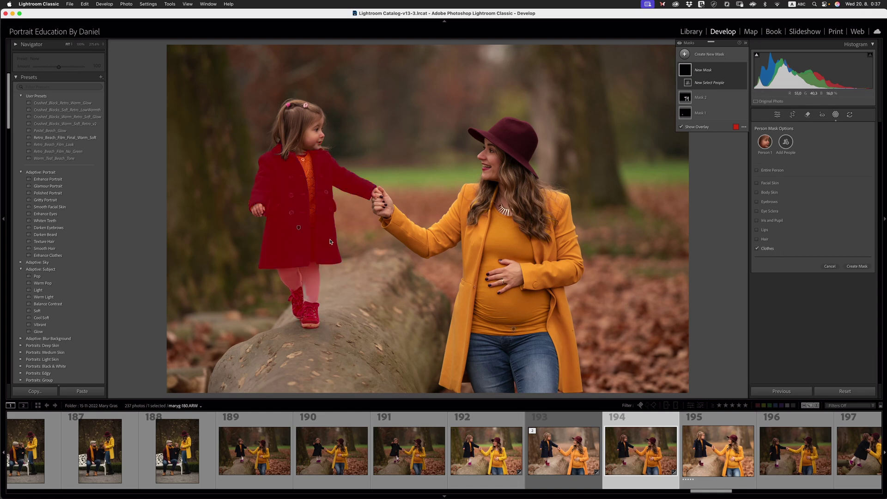
pyautogui.click(857, 266)
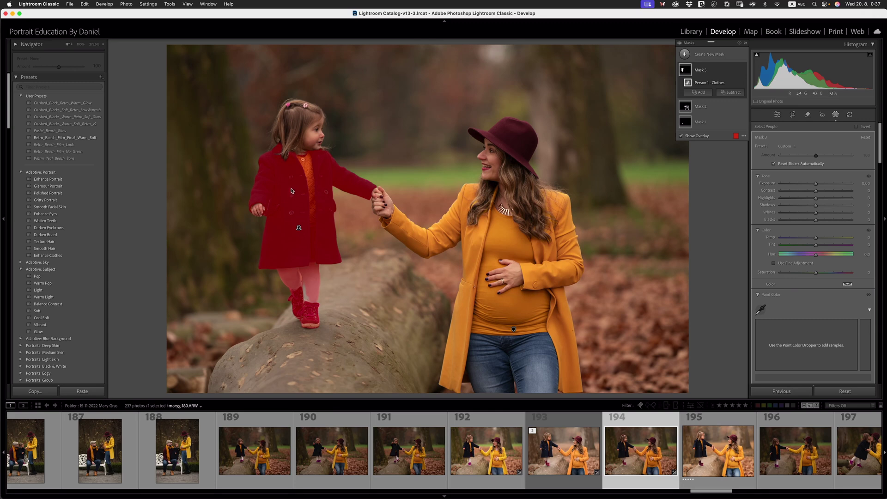
# Intersect the girl's clothes mask with a colour range sampled from the lower front of her navy coat
pyautogui.click(736, 84)
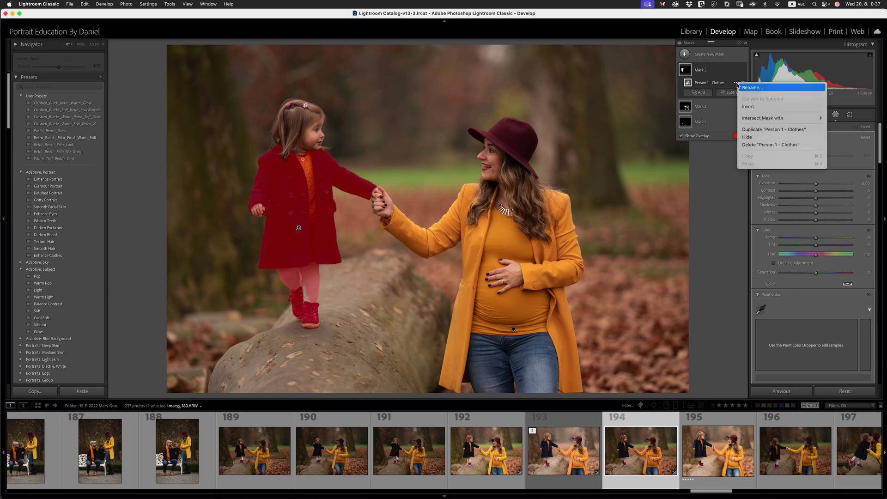
pyautogui.moveTo(759, 123)
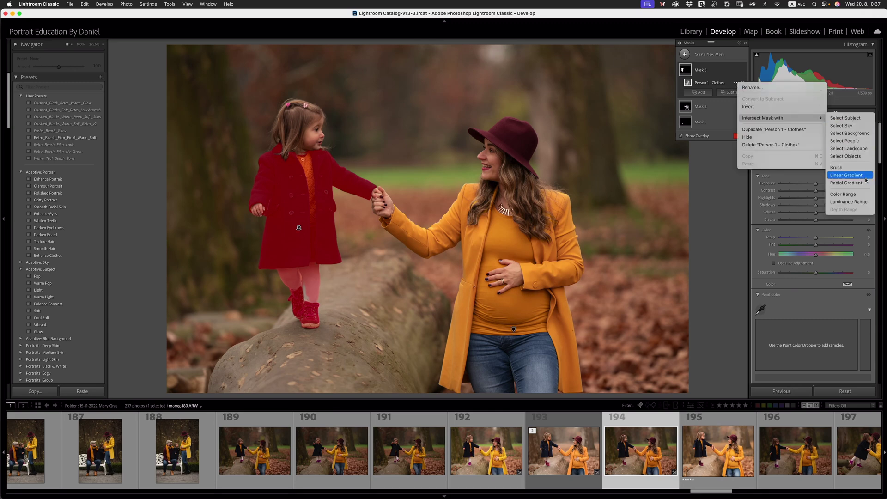
pyautogui.click(661, 169)
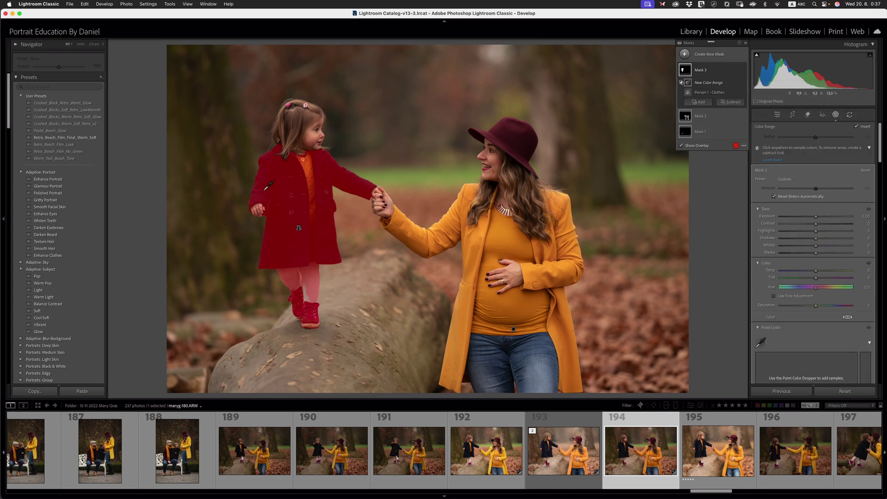
pyautogui.moveTo(277, 185); pyautogui.dragTo(299, 226)
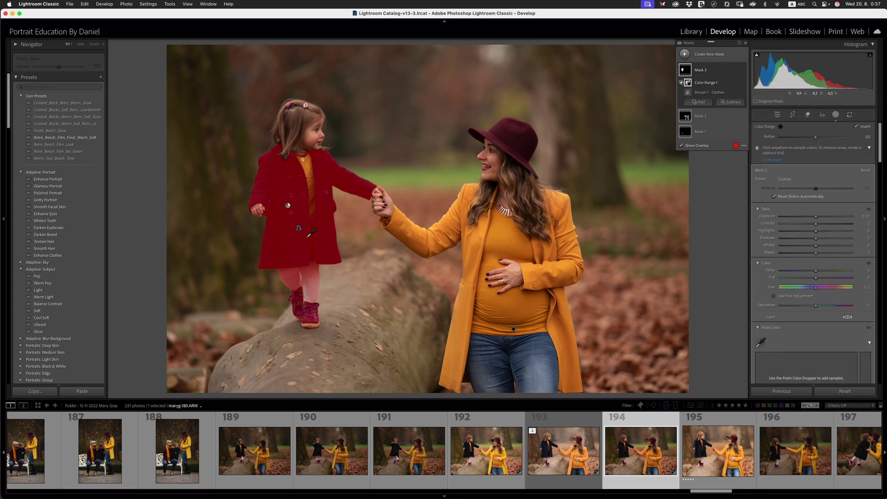
pyautogui.click(287, 233)
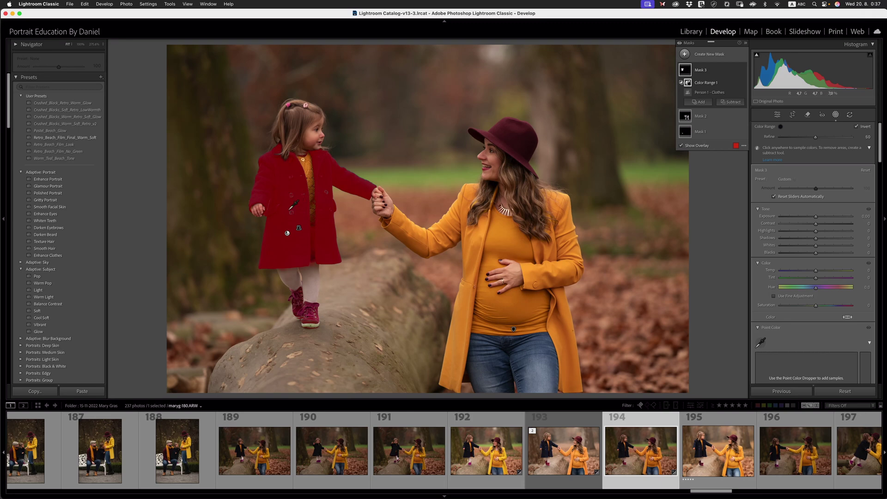
# Subtract the girl's dark skirt in the coat opening from the mask with a size 2 brush and Auto Mask
pyautogui.click(732, 103)
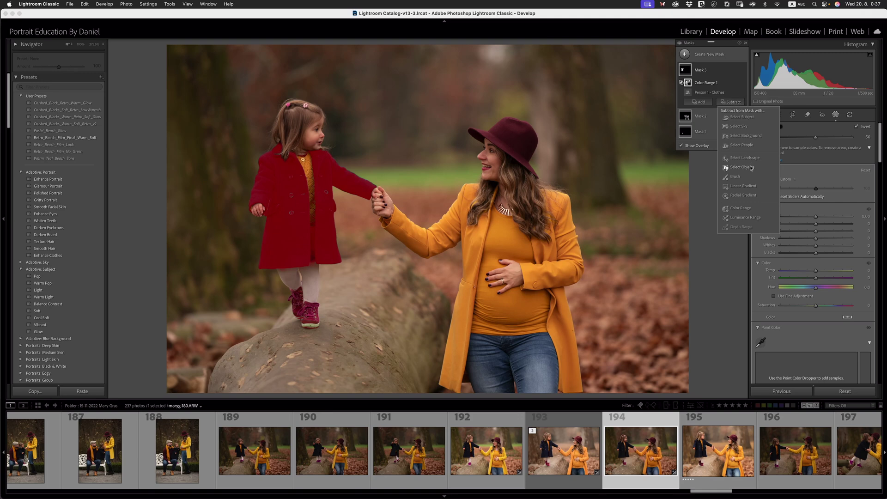
pyautogui.click(734, 177)
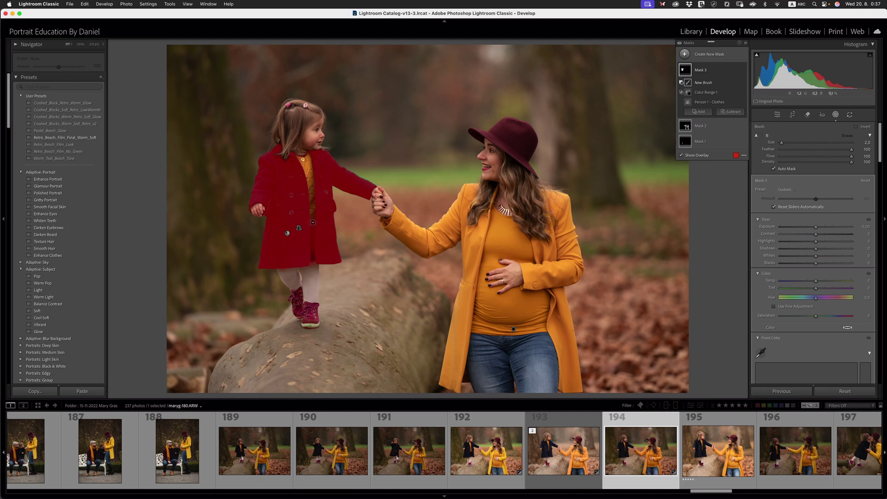
pyautogui.hotkey('shift', 'w')
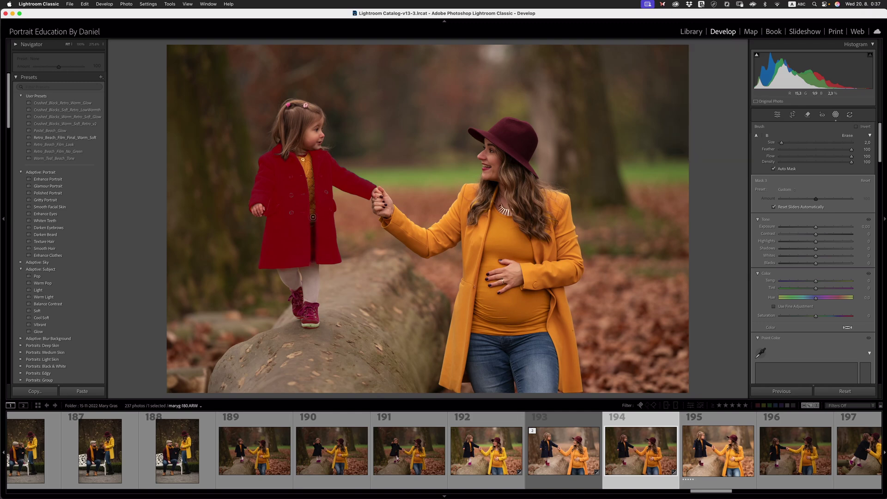
pyautogui.hotkey('shift', 'w')
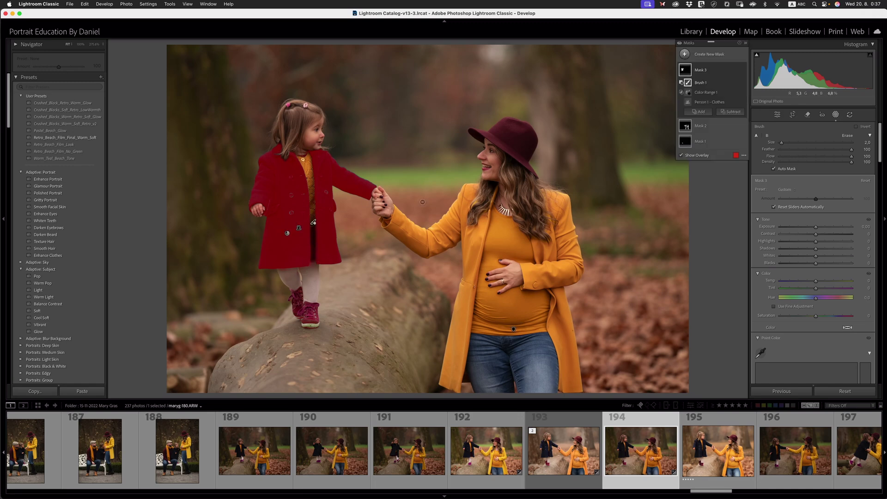
# Set the girl's coat mask to saturation 41 and temperature -24
pyautogui.moveTo(815, 318); pyautogui.dragTo(831, 317)
pyautogui.moveTo(815, 281)
pyautogui.mouseDown()
pyautogui.moveTo(790, 281)
pyautogui.moveTo(802, 282)
pyautogui.mouseUp()
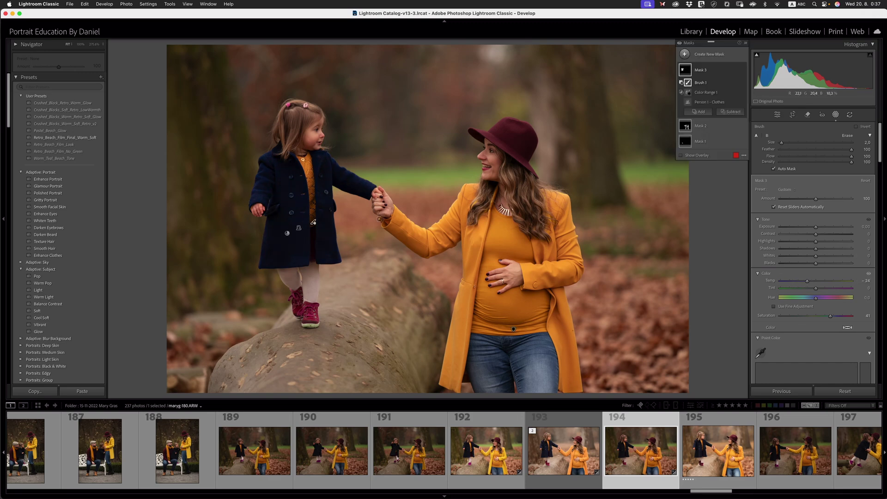